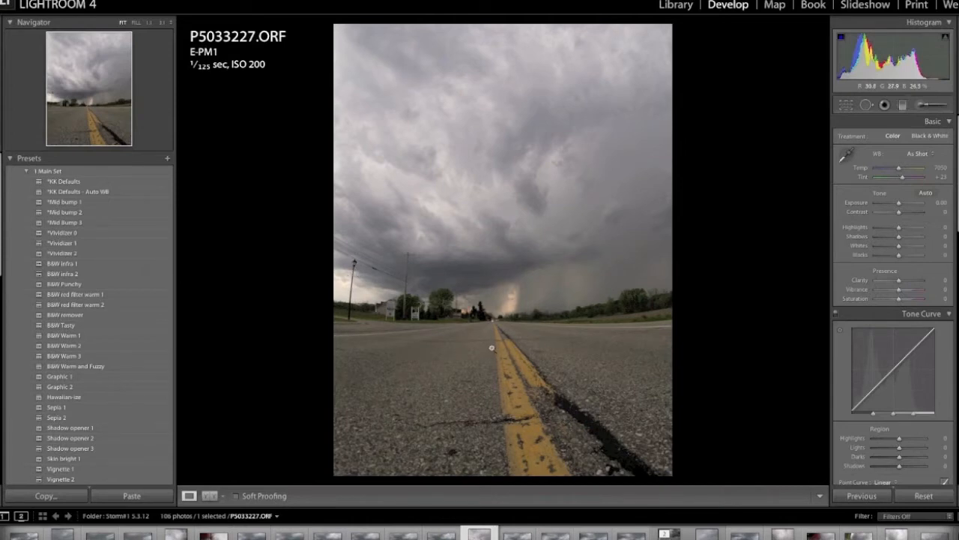
- Open the stormy road photo P5033227.ORF in Photoshop for editing
left_click(158, 0)
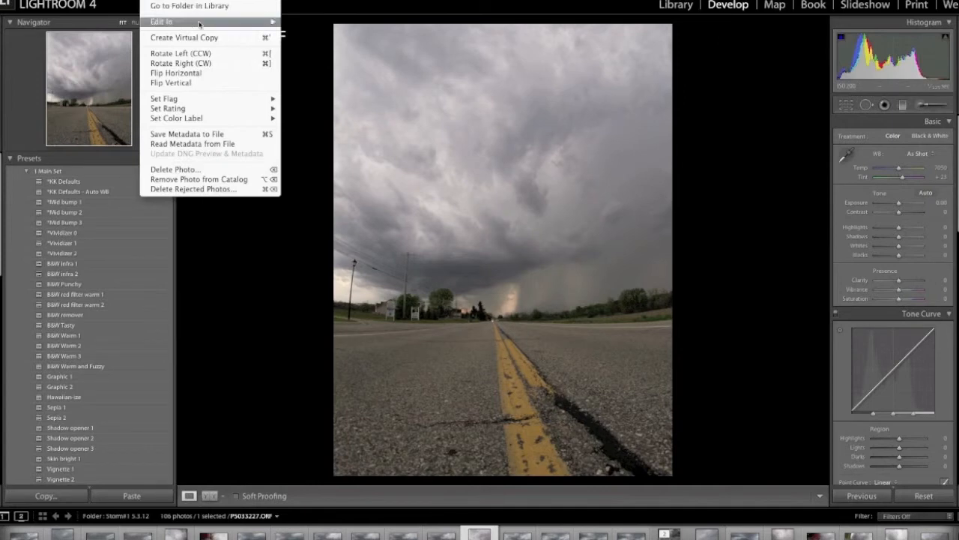
mouse_move(161, 22)
left_click(337, 23)
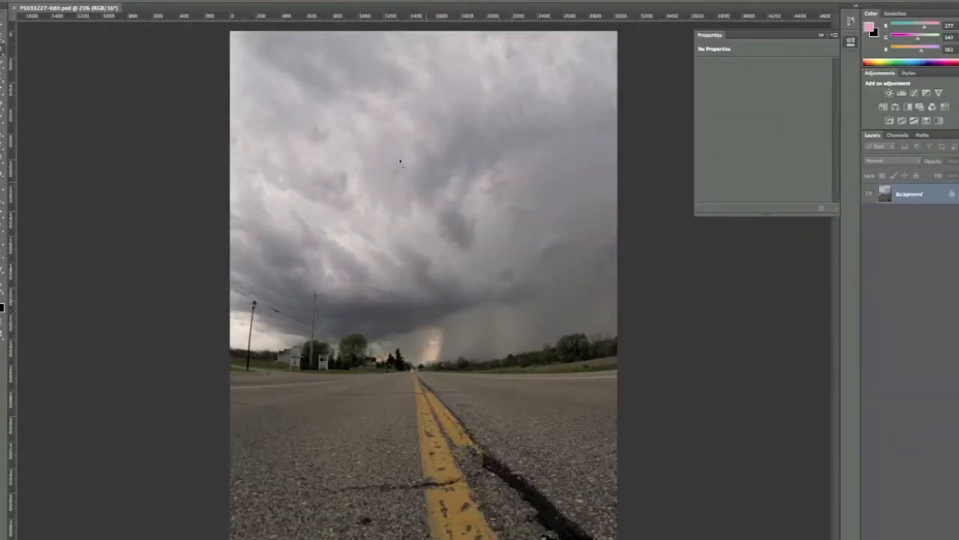
- Run Nik Software's Silver Efex Pro 2 filter on the background layer
left_click(230, 0)
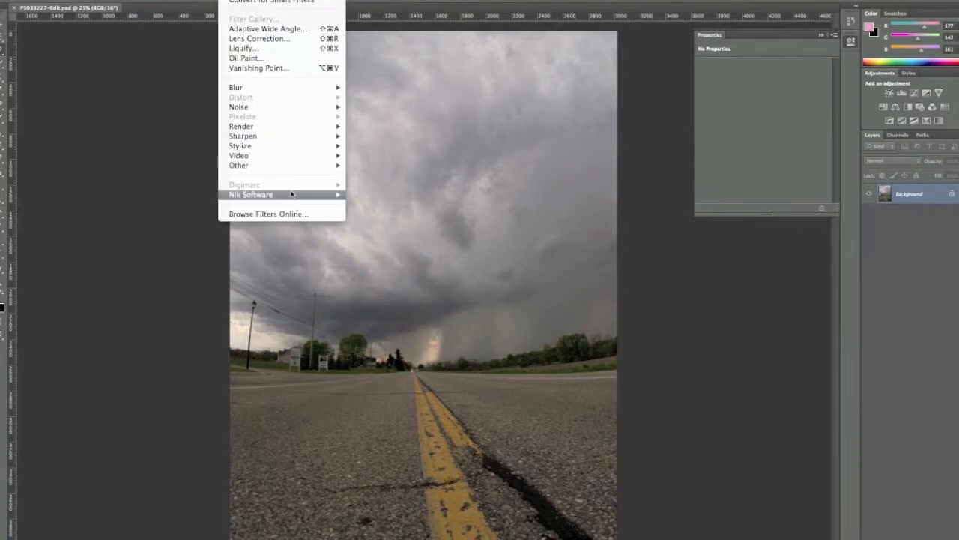
mouse_move(293, 195)
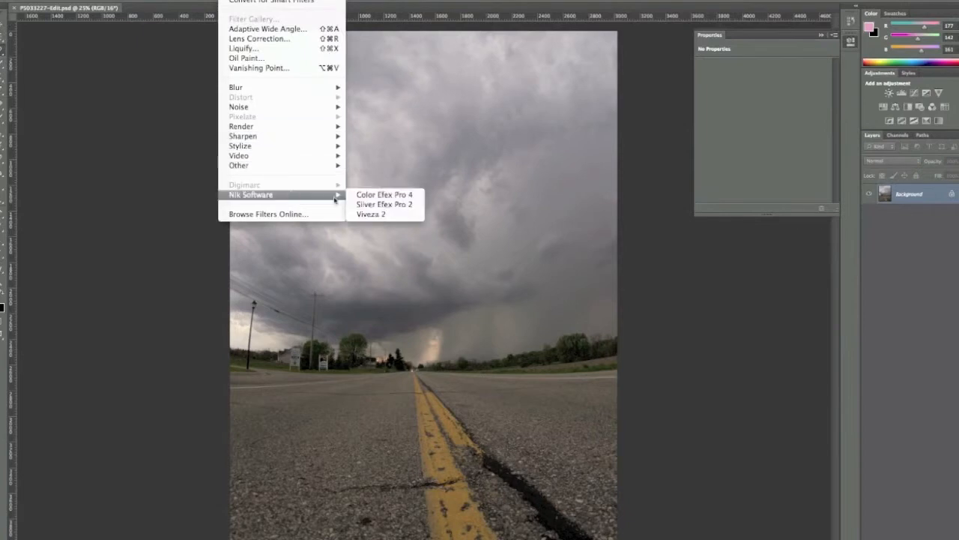
left_click(373, 207)
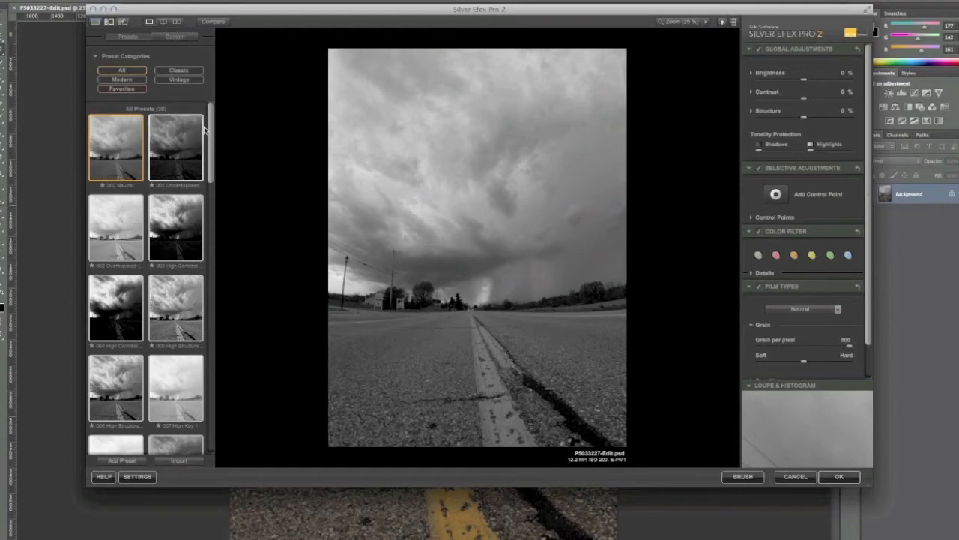
- Try the 011 Push Process preset with grain per pixel at 500 and the grain at its softest setting
scroll(206, 135, "down", 5)
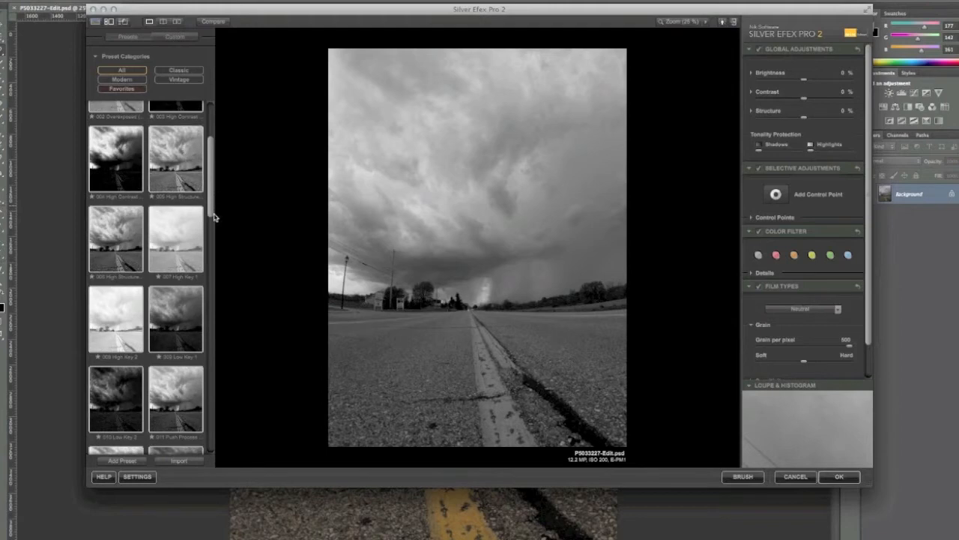
left_click_drag(210, 212, 210, 244)
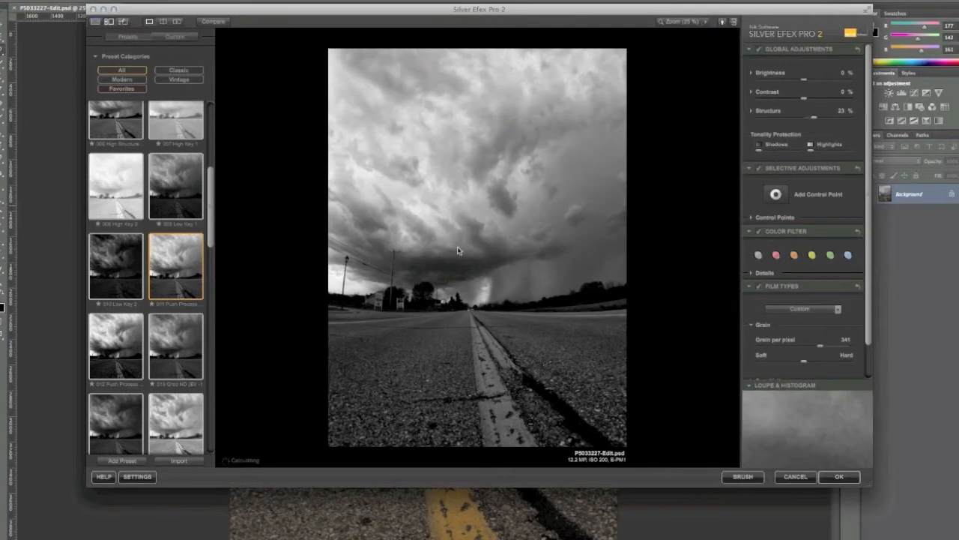
left_click(459, 251)
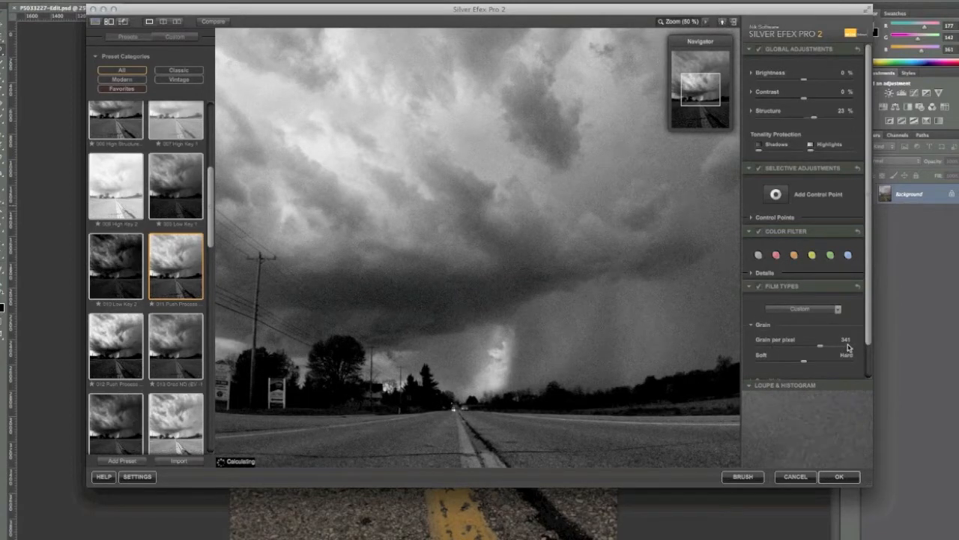
left_click_drag(821, 348, 860, 349)
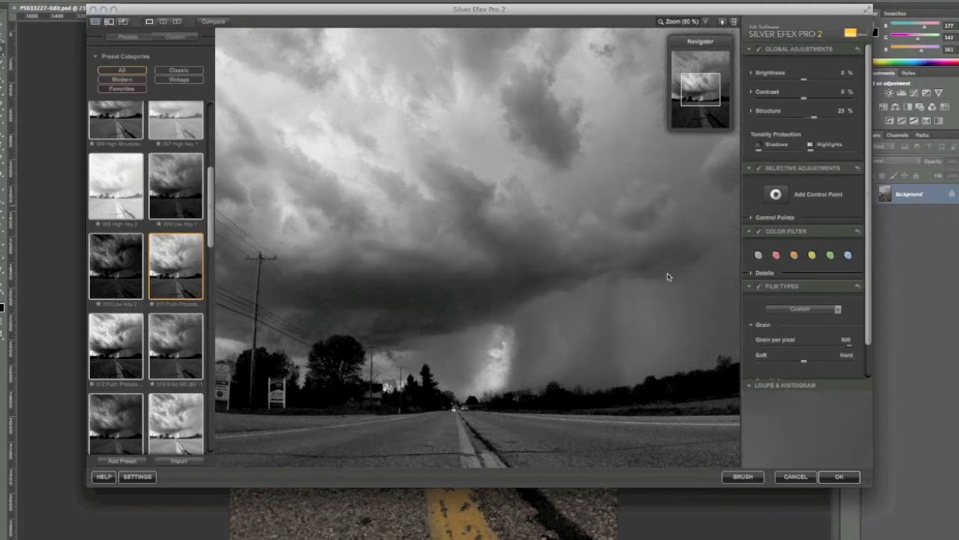
left_click(758, 364)
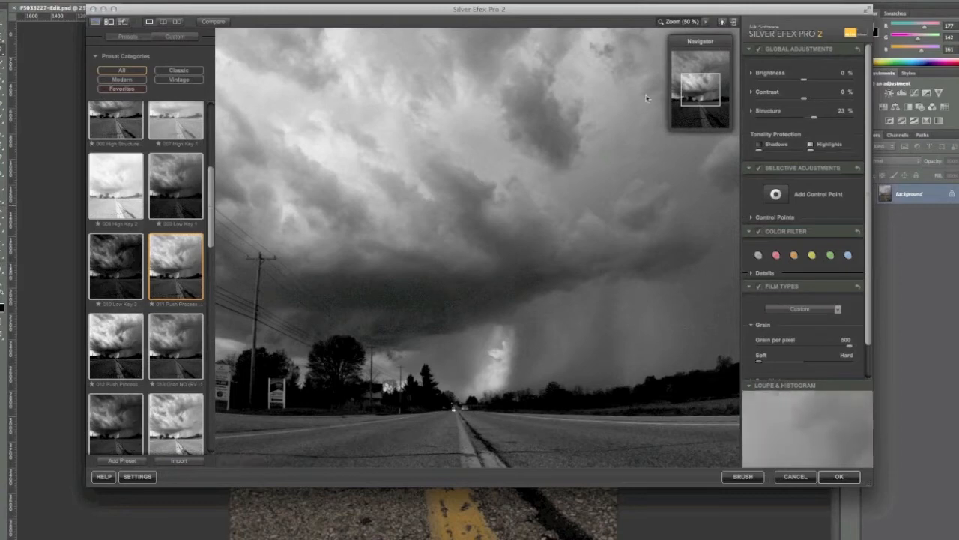
left_click(368, 68)
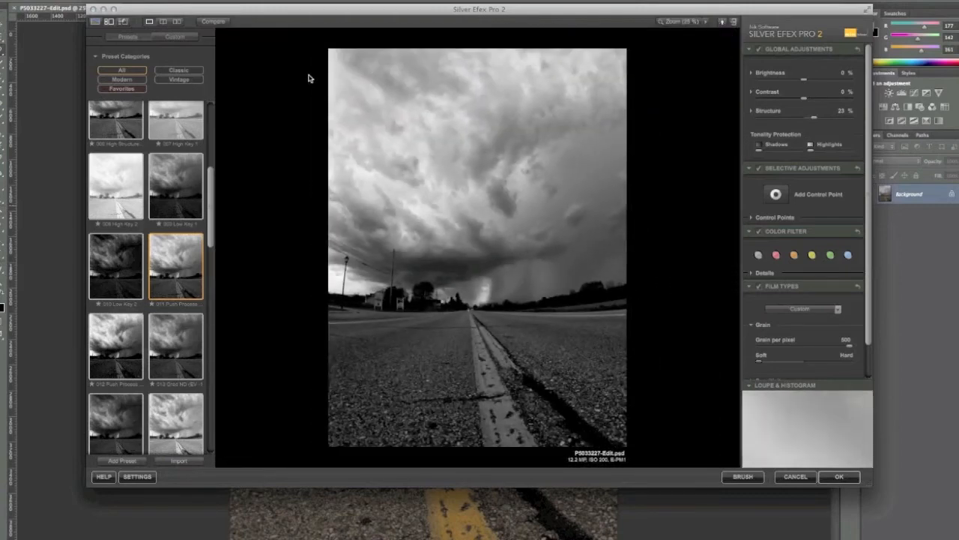
- Reset the conversion to the 000 Neutral preset
left_click_drag(214, 170, 214, 96)
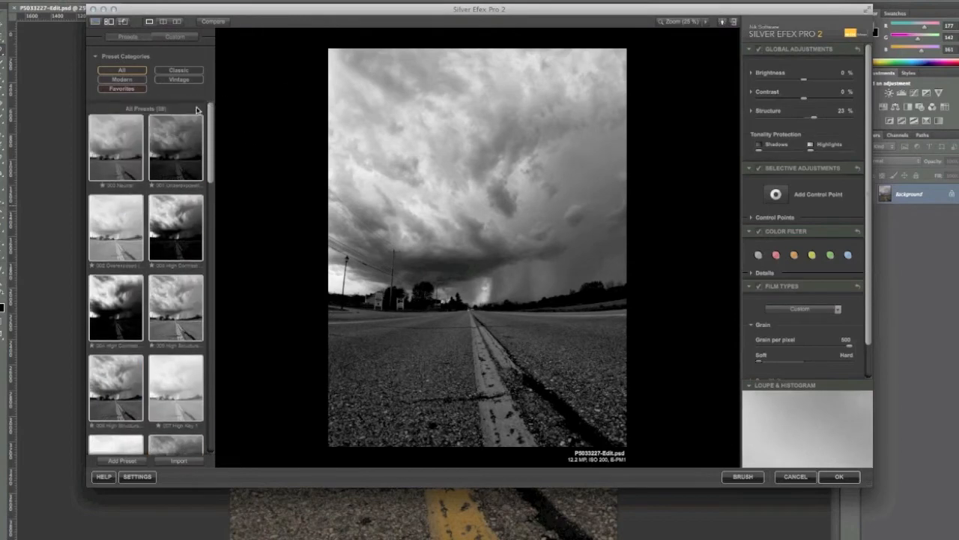
left_click(127, 156)
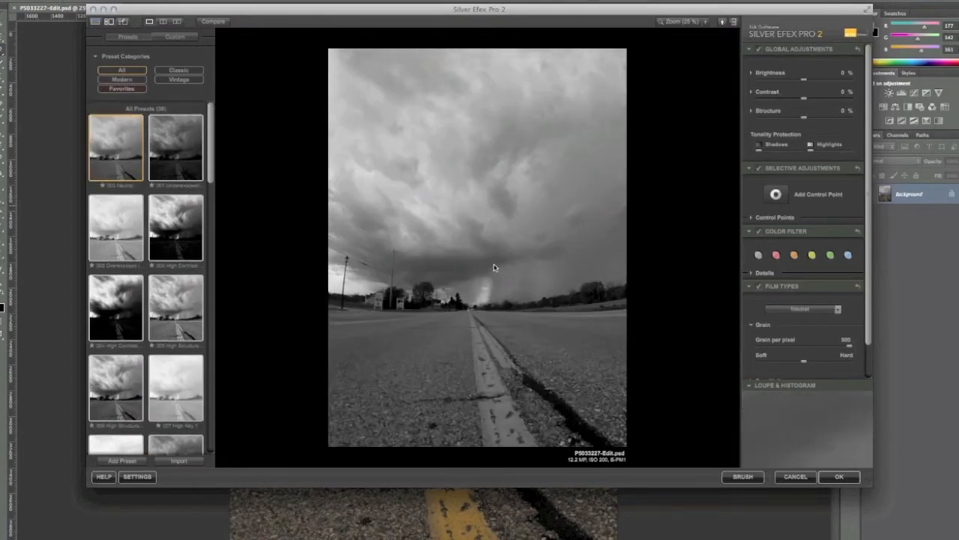
- Add a control point on the dark cloud in mid-sky with a wider radius, lower brightness, higher contrast and 13% structure
left_click(774, 197)
left_click(501, 197)
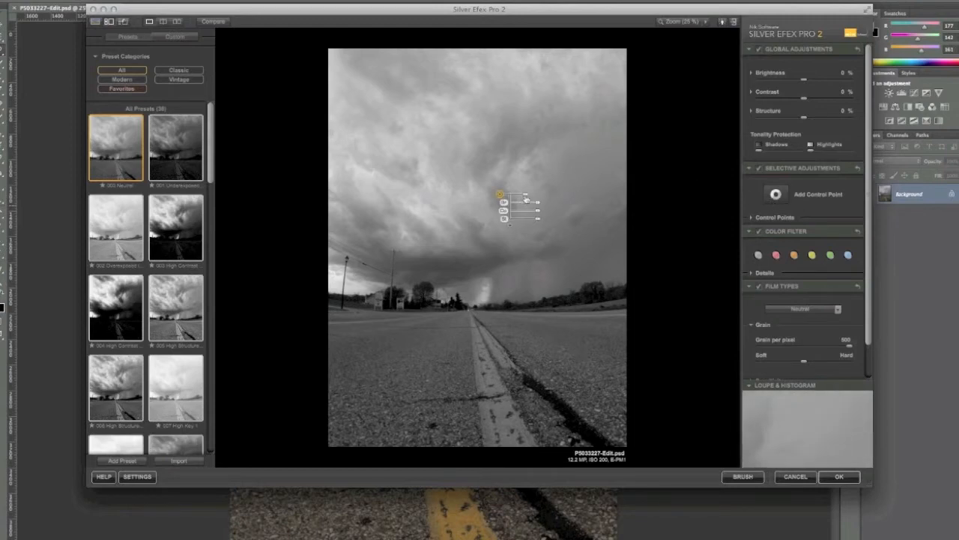
left_click_drag(525, 196, 534, 198)
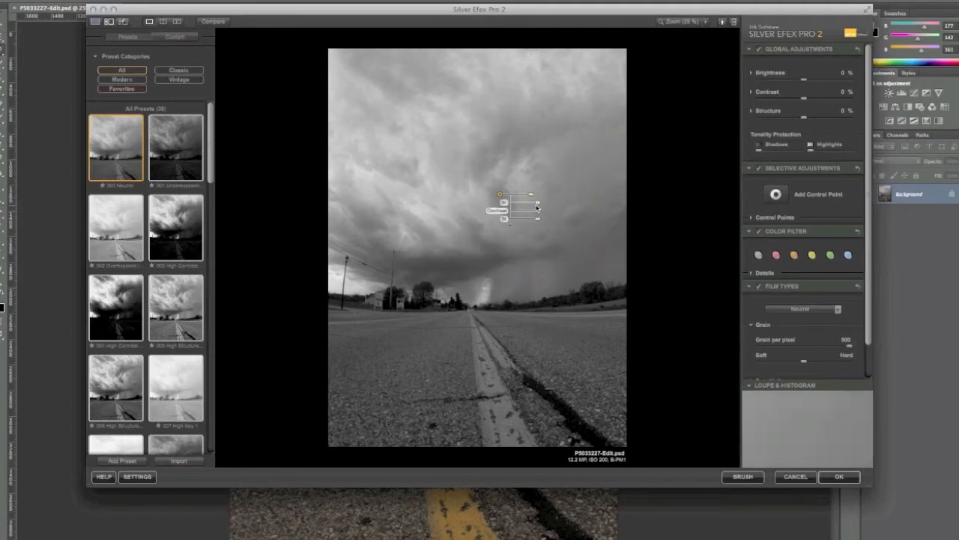
left_click_drag(536, 205, 548, 220)
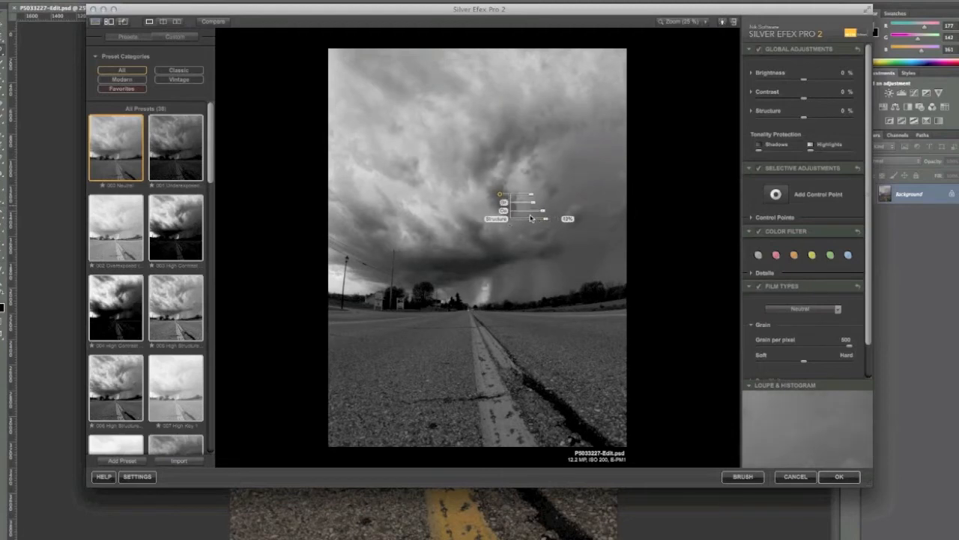
- Copy the mid-sky control point onto the upper-left clouds, the lower-left clouds and the dark clouds on the right
left_click_drag(500, 194, 388, 88)
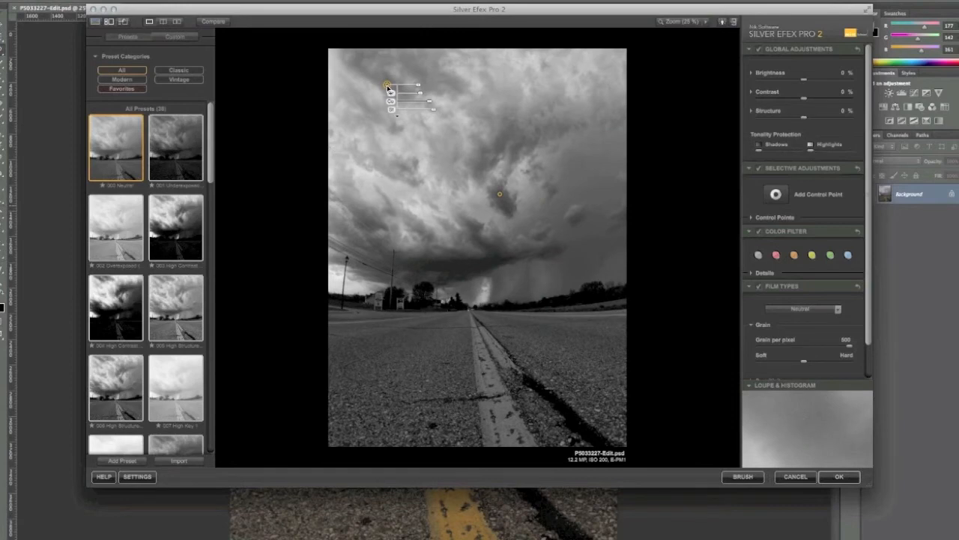
key("super+d")
left_click_drag(393, 92, 365, 218)
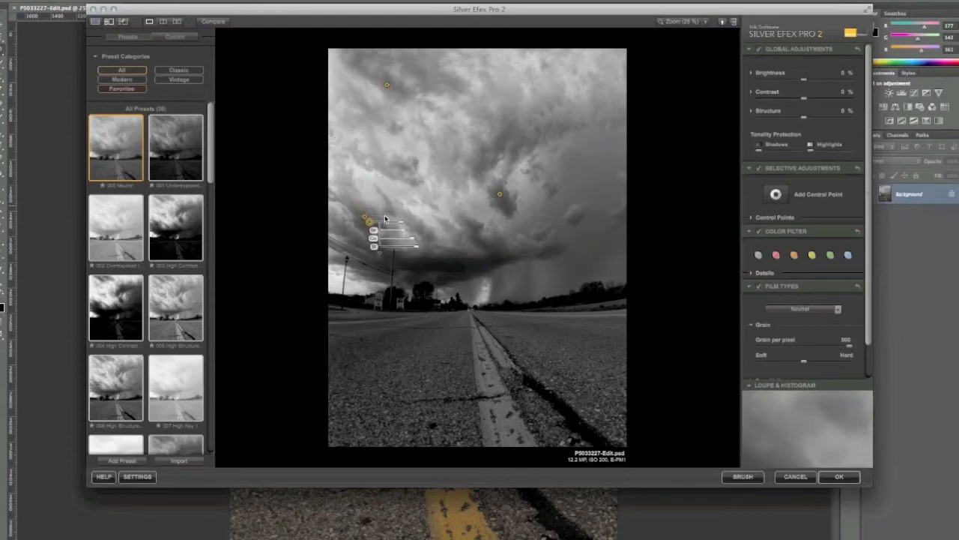
left_click_drag(365, 217, 553, 221)
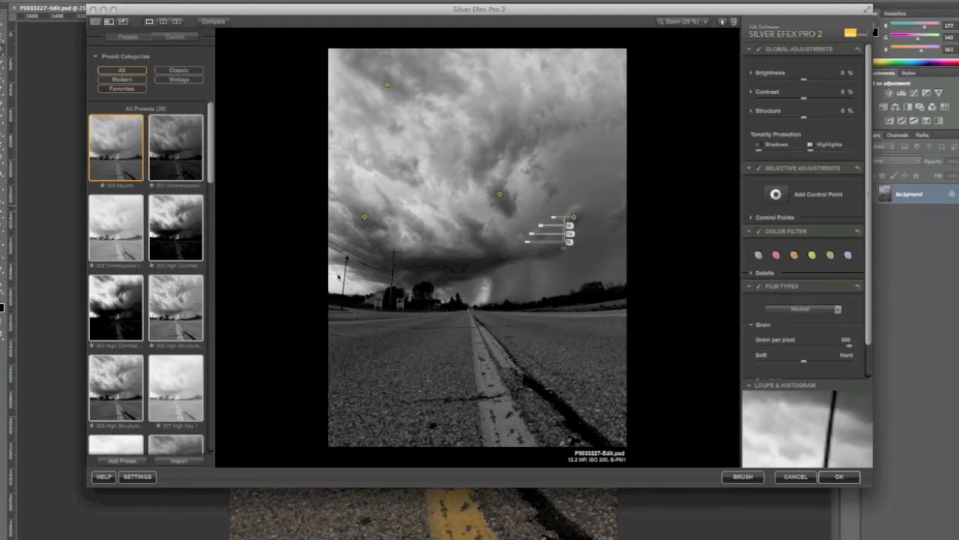
- Darken the bright sky near the left horizon with a new control point and copy the mid-sky point onto the left clouds
left_click(774, 195)
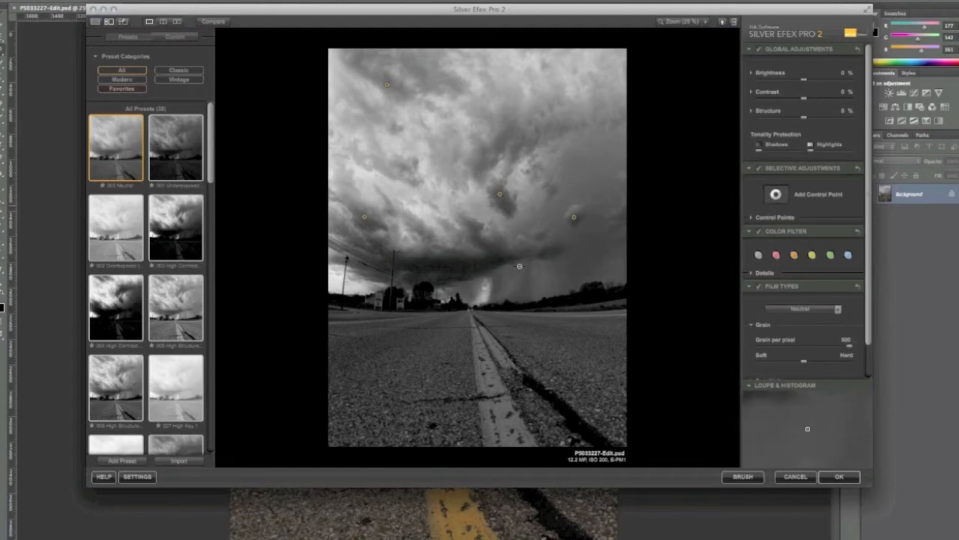
left_click(337, 289)
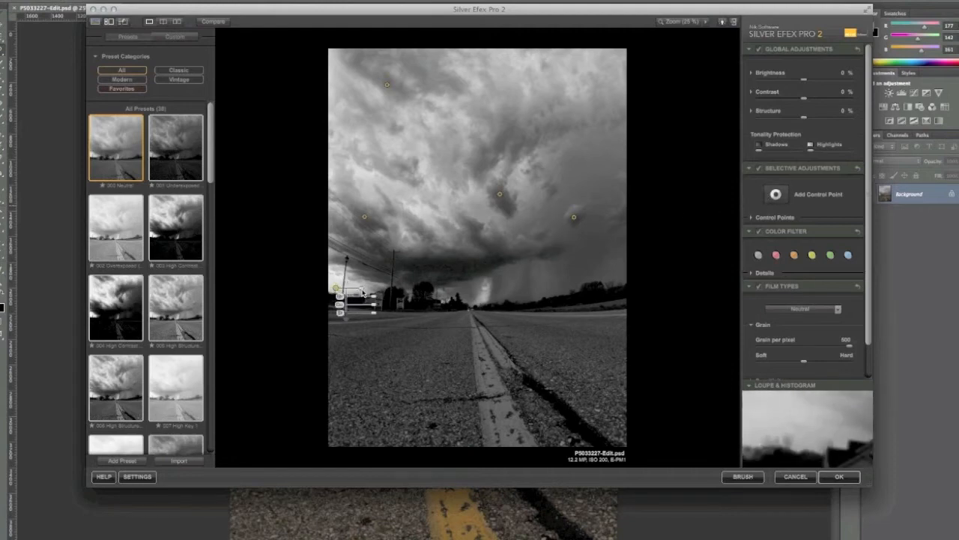
mouse_move(363, 291)
left_mouse_down()
mouse_move(373, 298)
mouse_move(365, 299)
left_mouse_up()
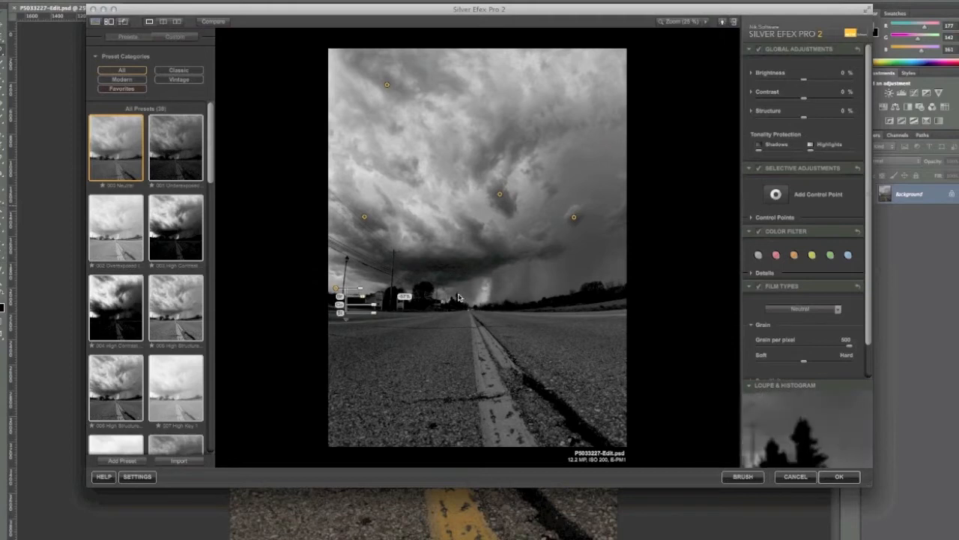
left_click(502, 197)
left_click_drag(502, 199, 390, 168)
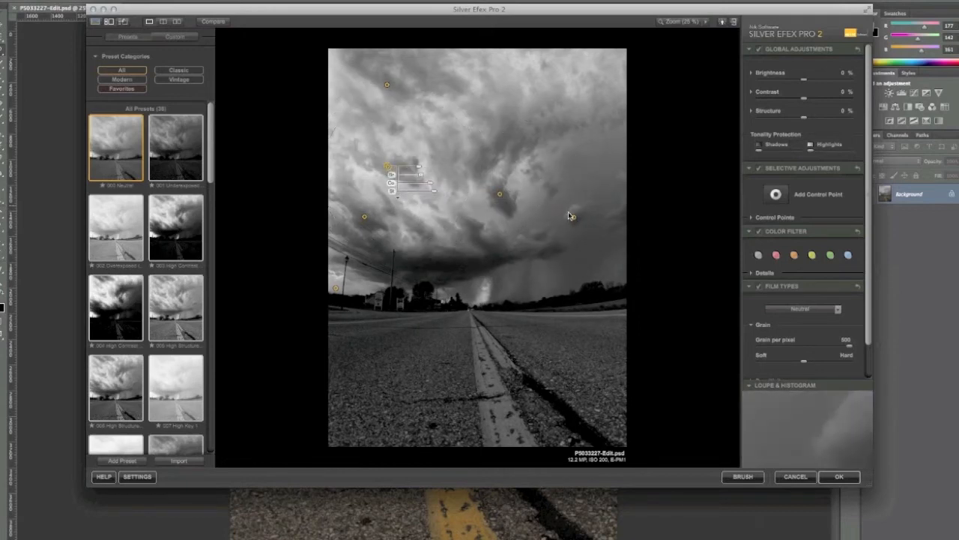
- Add a control point on the bright shaft of light at the horizon and raise its brightness, contrast and structure
left_click(779, 191)
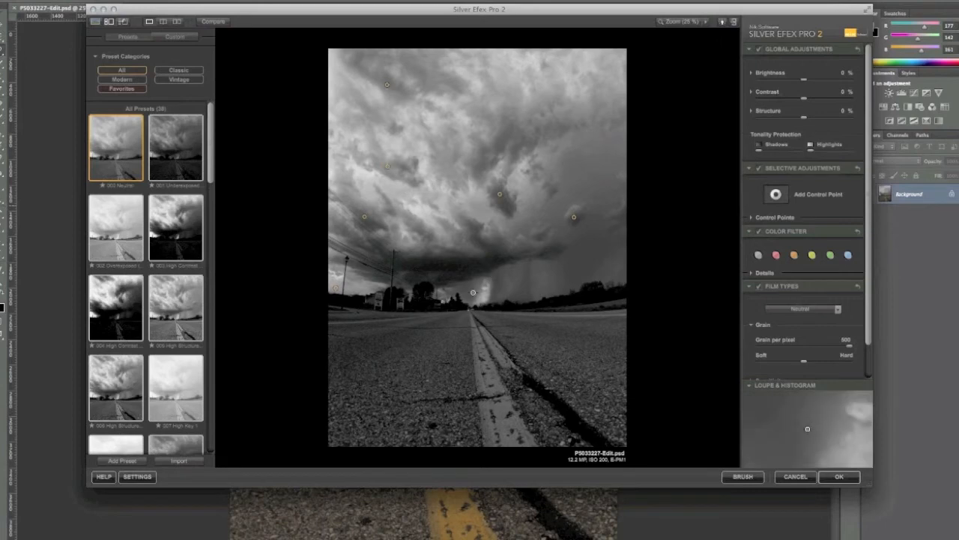
left_click(483, 297)
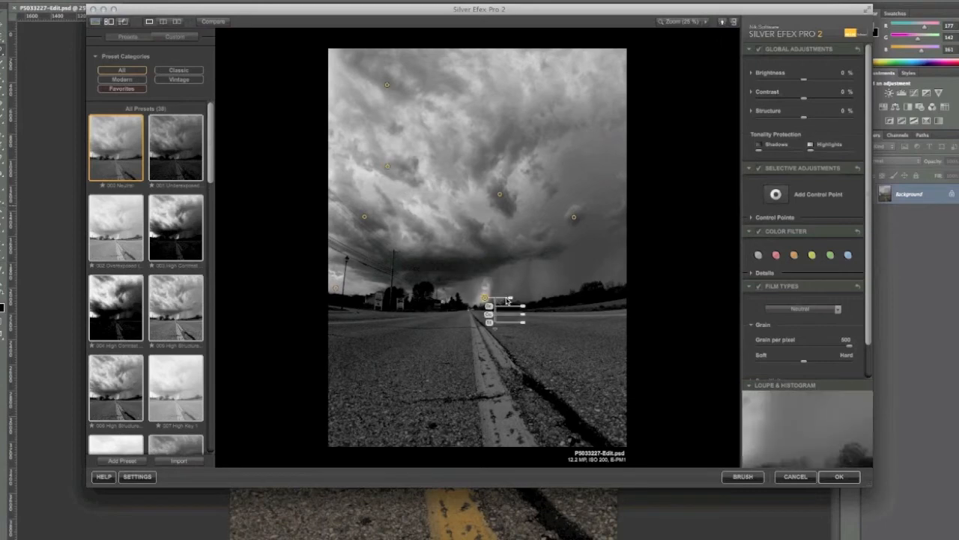
left_click_drag(512, 300, 531, 309)
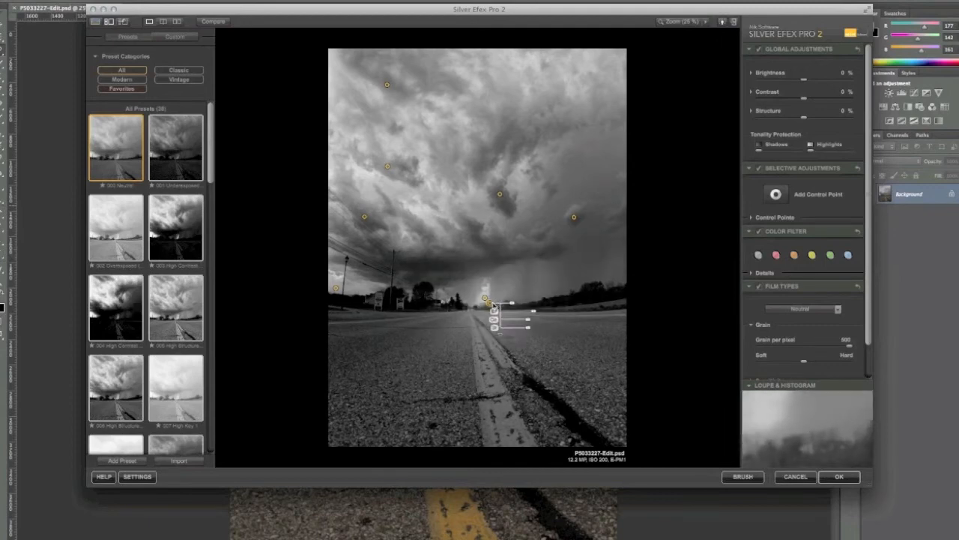
- Copy the horizon control point onto the lower-left road, enlarge its radius, and adjust its brightness, contrast and structure
left_click_drag(492, 301, 463, 326)
left_click_drag(400, 365, 353, 417)
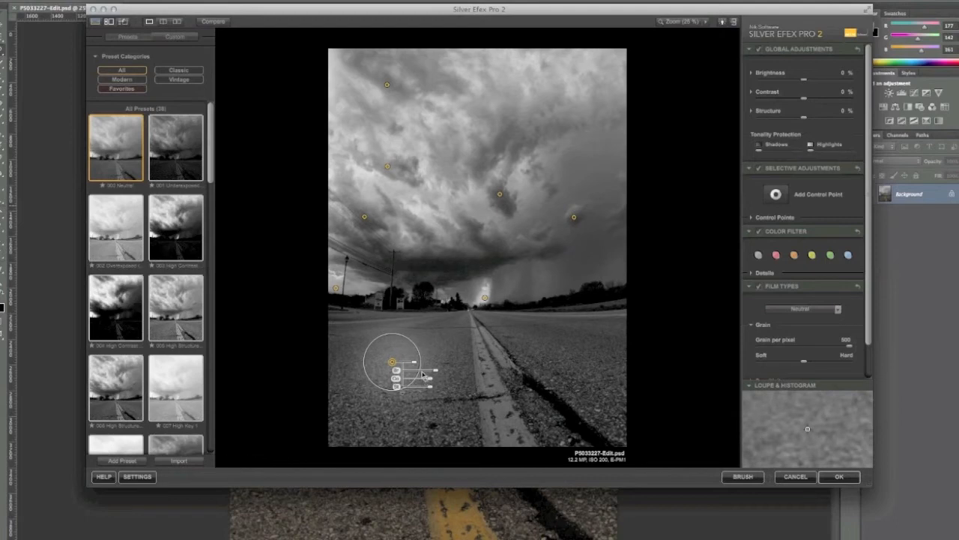
left_click_drag(374, 417, 385, 418)
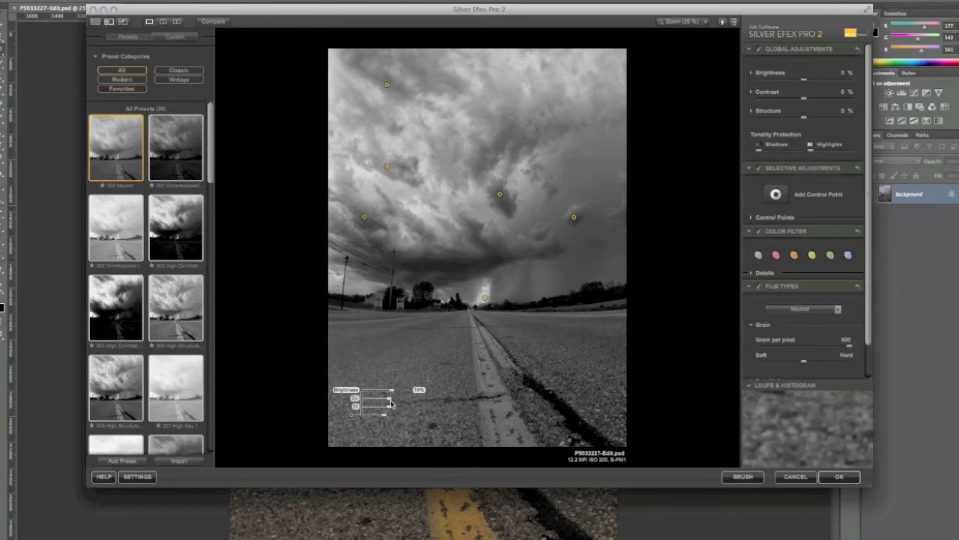
left_click_drag(395, 401, 399, 403)
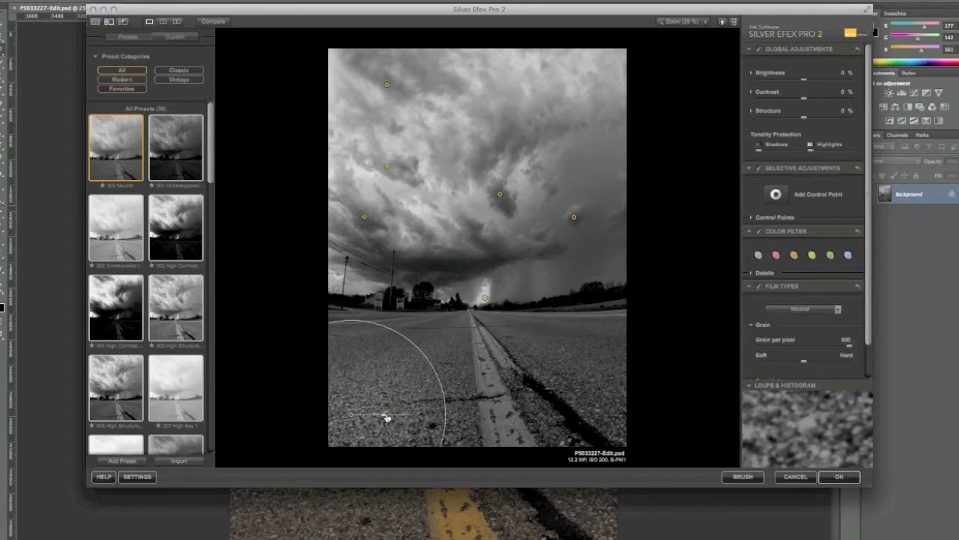
left_click_drag(393, 395, 398, 394)
- Copy the lower-left road control point onto the lower-right road and onto the middle of the road beside the centre line
left_click_drag(357, 420, 589, 400)
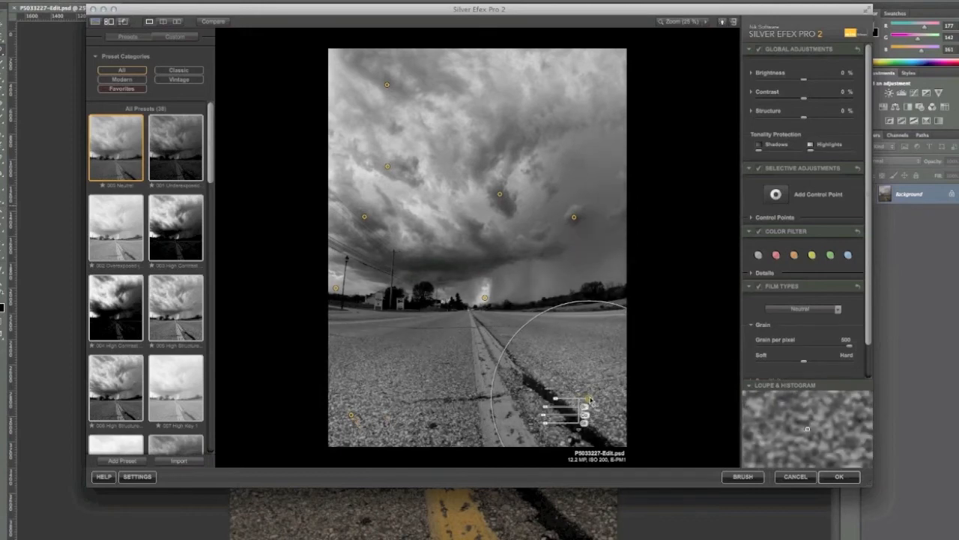
key("super+d")
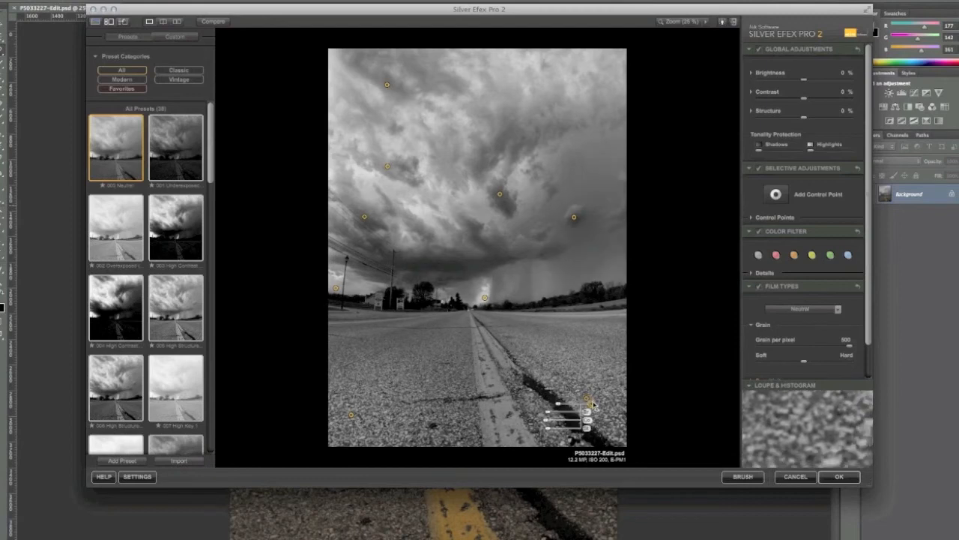
left_click_drag(506, 352, 478, 339)
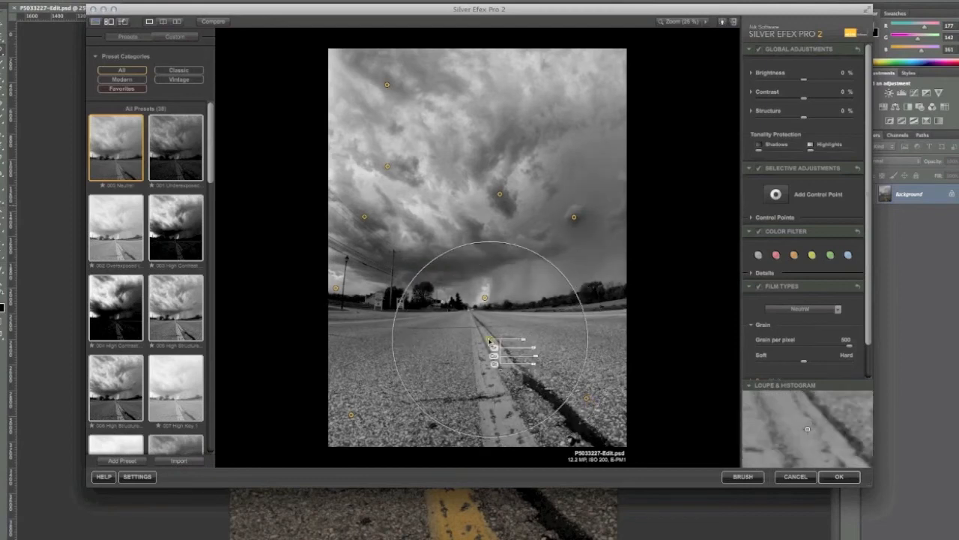
left_click_drag(523, 343, 465, 343)
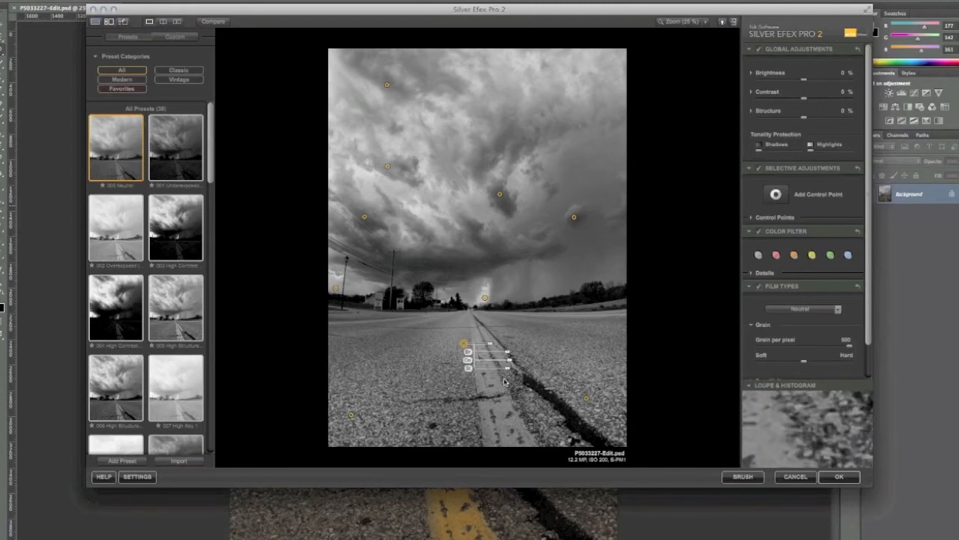
- Fine-tune the brightness of the mid-road control point and the settings of the lower-left road control point
left_click_drag(507, 357, 506, 355)
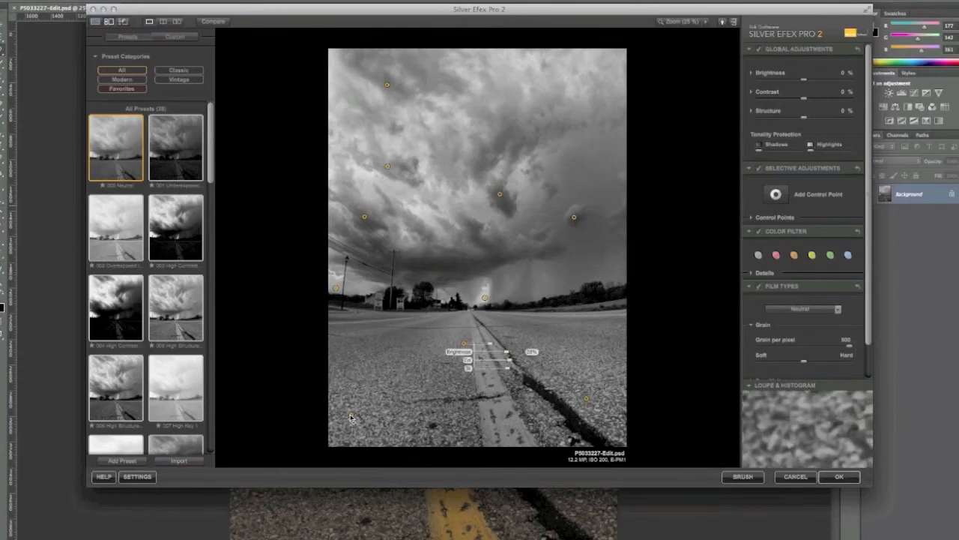
left_click(350, 416)
left_click_drag(396, 395, 386, 417)
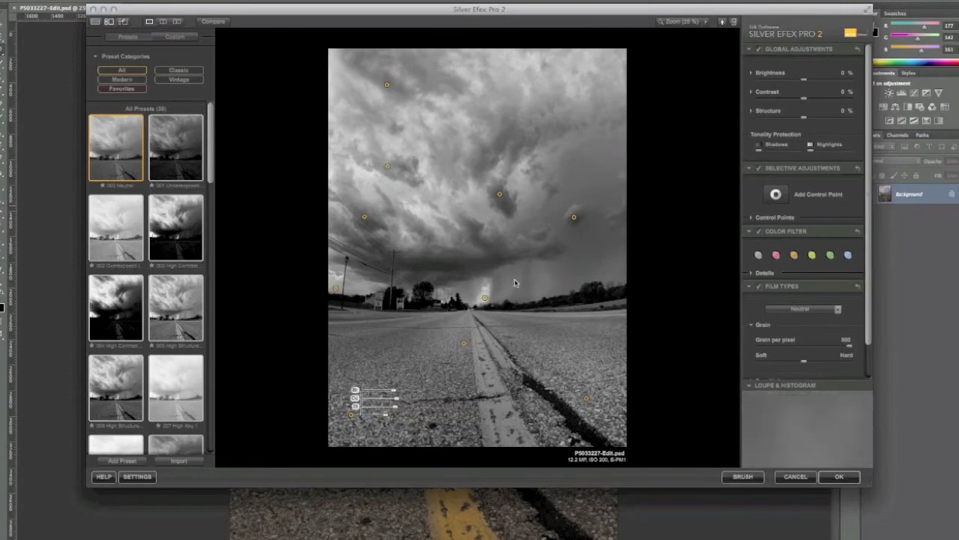
- Add a control point on the upper-right sky and adjust its radius and reduce its brightness to darken the clouds
left_click(776, 194)
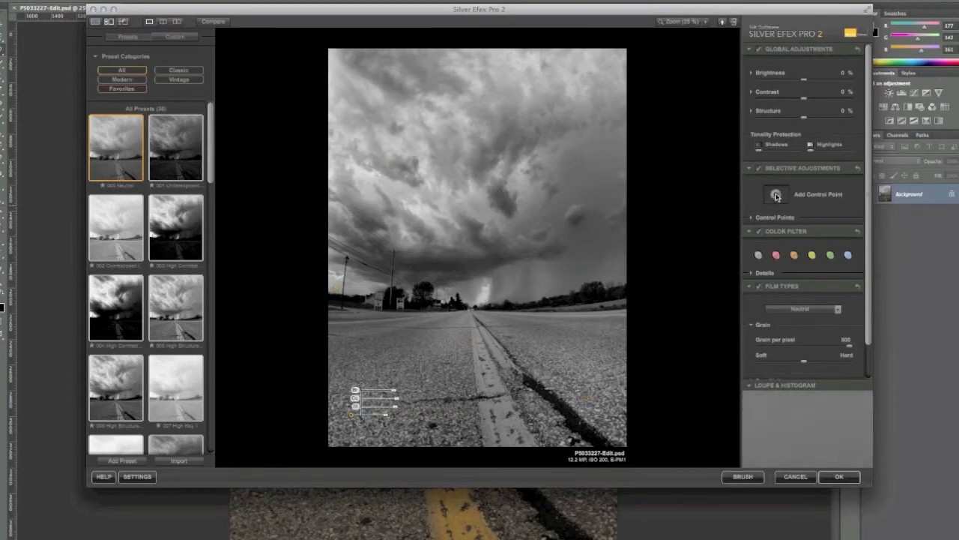
left_click(549, 95)
left_click_drag(531, 99, 518, 106)
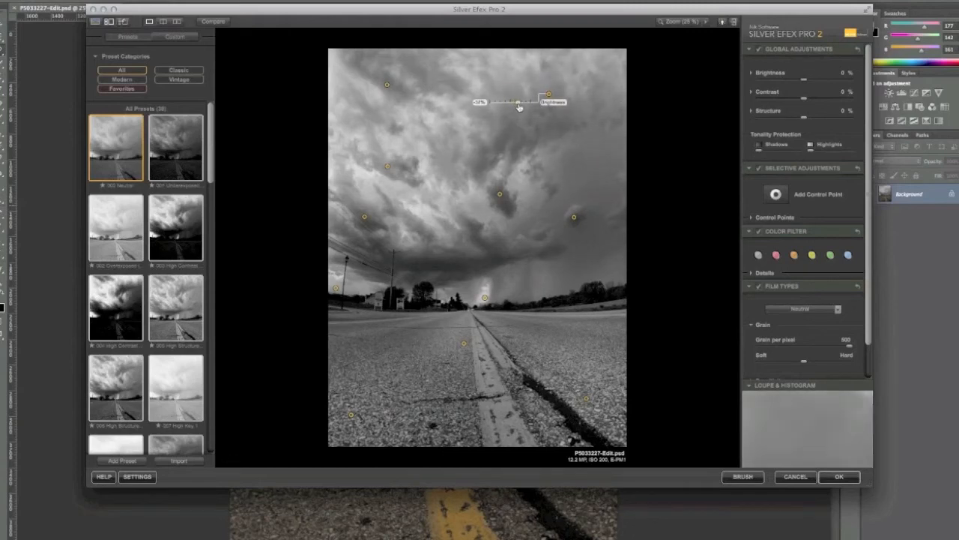
left_click_drag(519, 107, 519, 107)
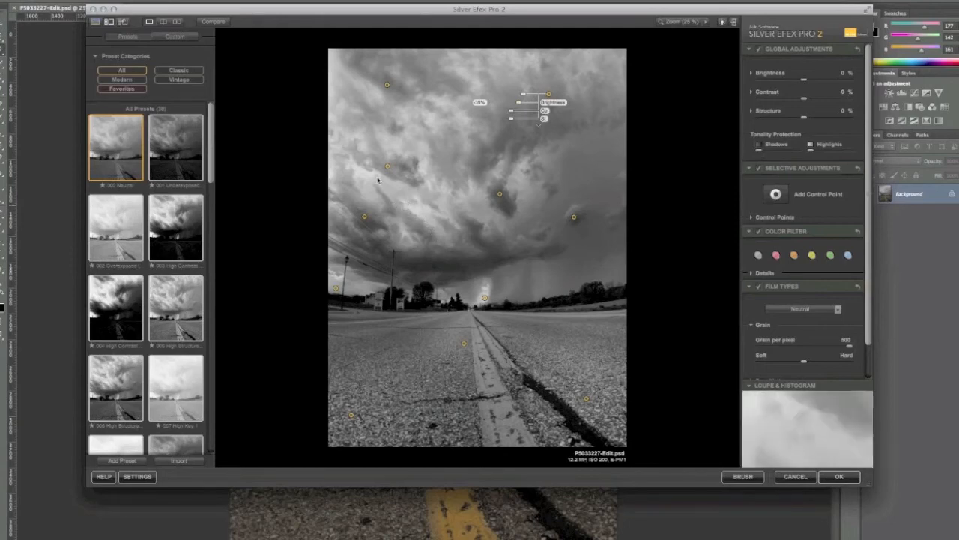
- Add a control point in the sky's upper-left corner, lower its brightness to -16%, and raise its contrast and structure
left_click(775, 194)
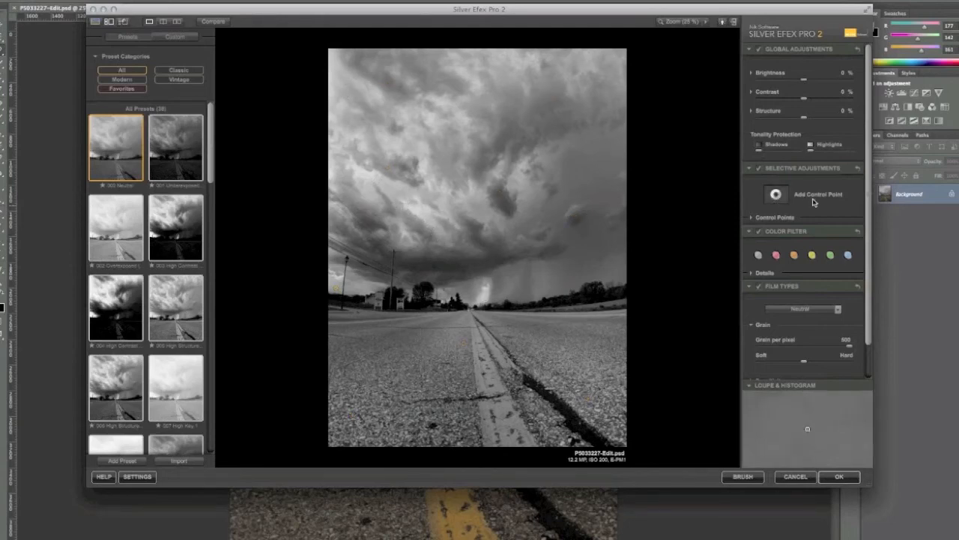
left_click(339, 75)
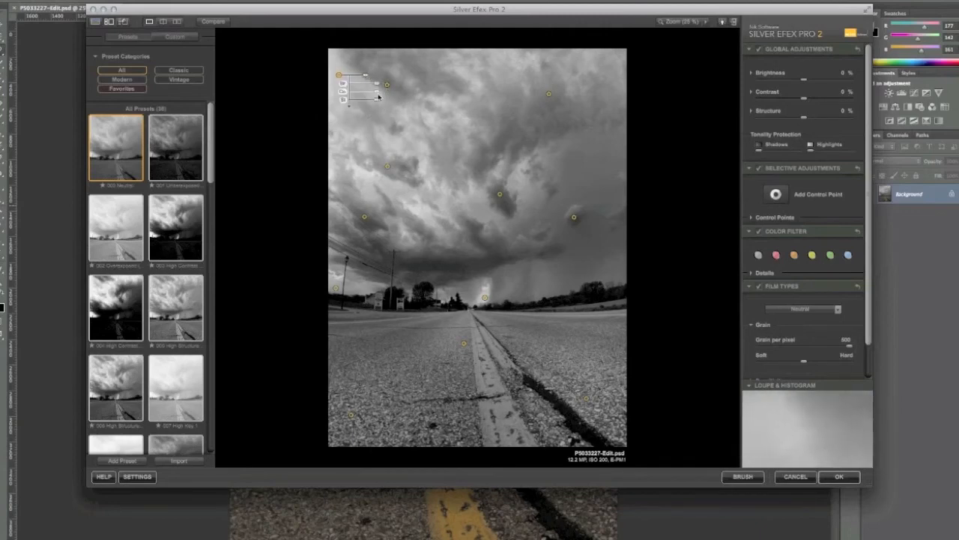
mouse_move(377, 103)
left_mouse_down()
mouse_move(389, 94)
mouse_move(374, 85)
left_mouse_up()
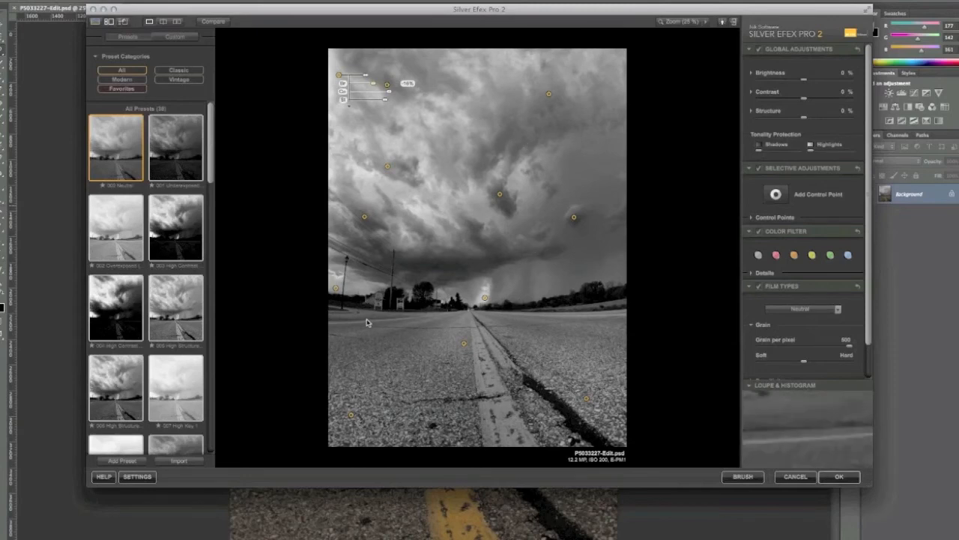
left_click(776, 194)
left_click(503, 410)
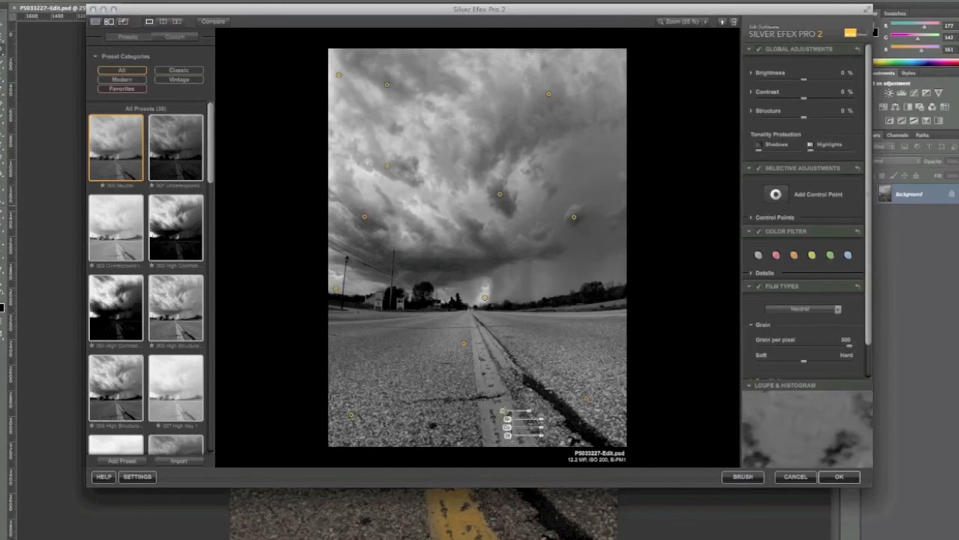
key("Delete")
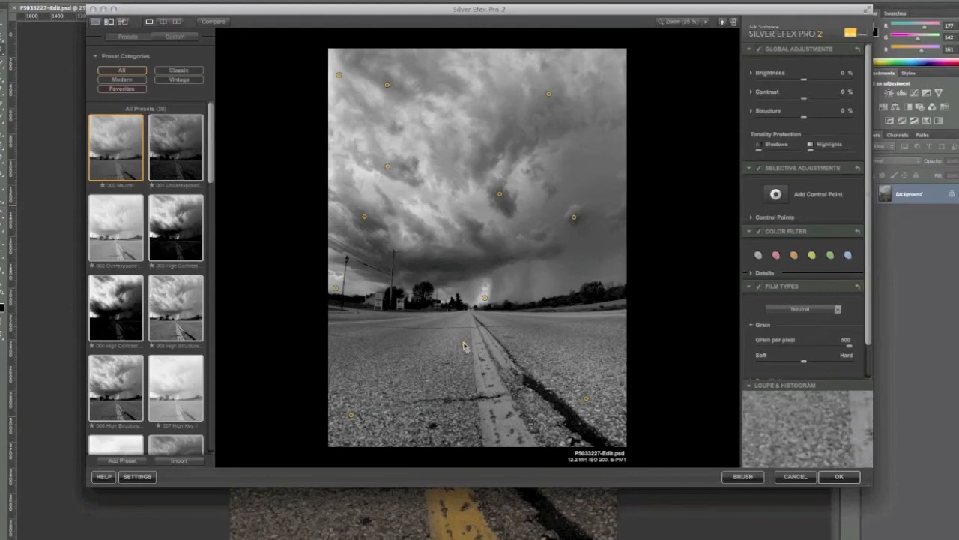
- Fine-tune the upper-right sky control point's radius and set its brightness to -17%
left_click(486, 297)
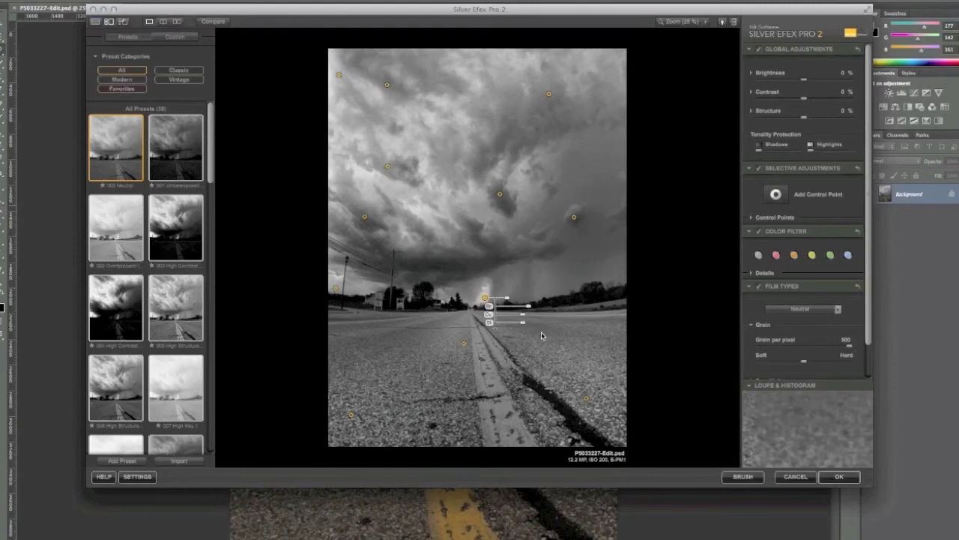
left_click(777, 190)
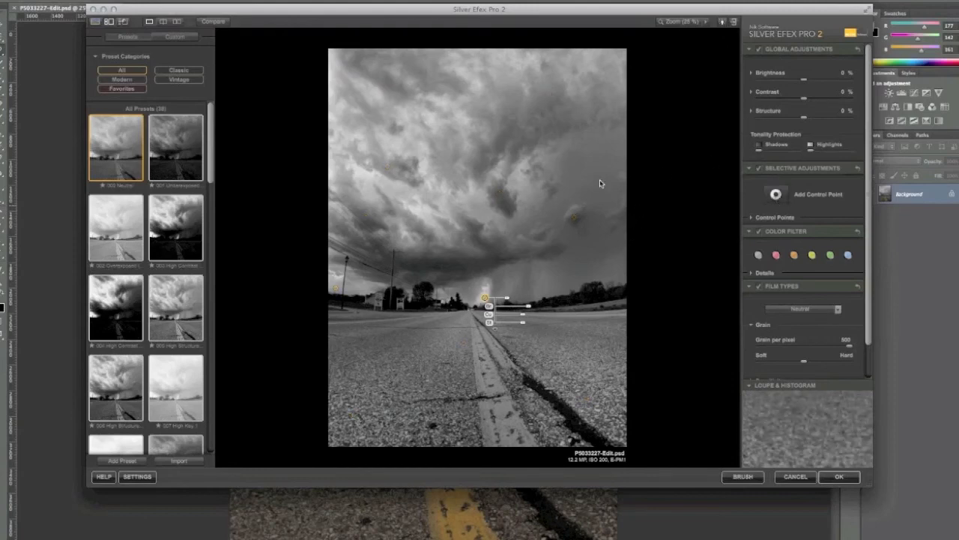
left_click(549, 94)
mouse_move(525, 95)
left_mouse_down()
mouse_move(516, 95)
mouse_move(523, 105)
left_mouse_up()
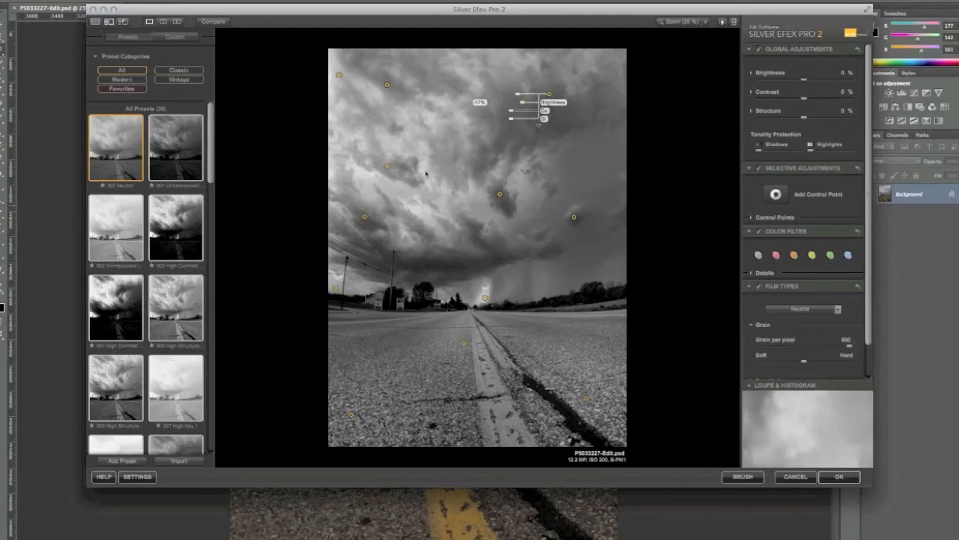
- Compare the unedited and edited versions in a split preview, sweeping the divider across the whole photo
left_click(163, 21)
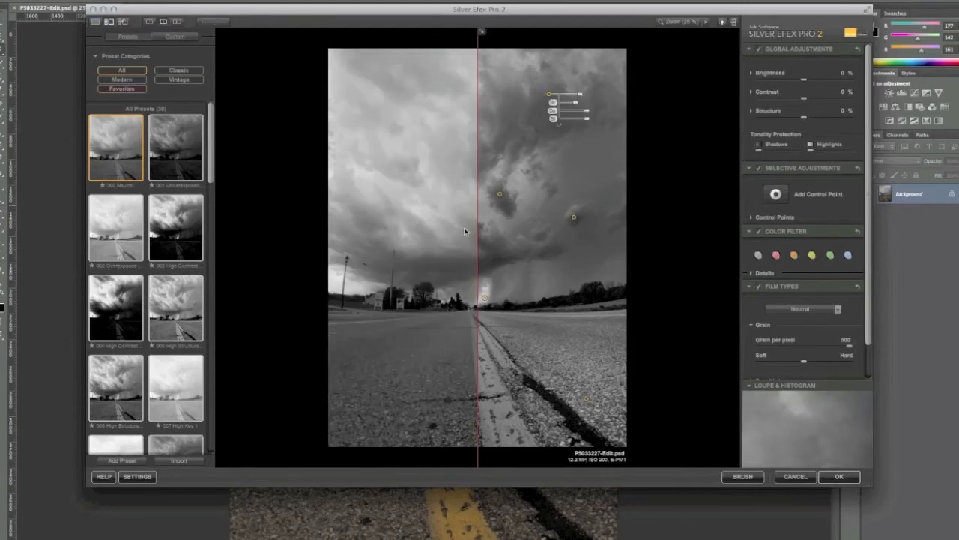
left_click_drag(478, 224, 322, 215)
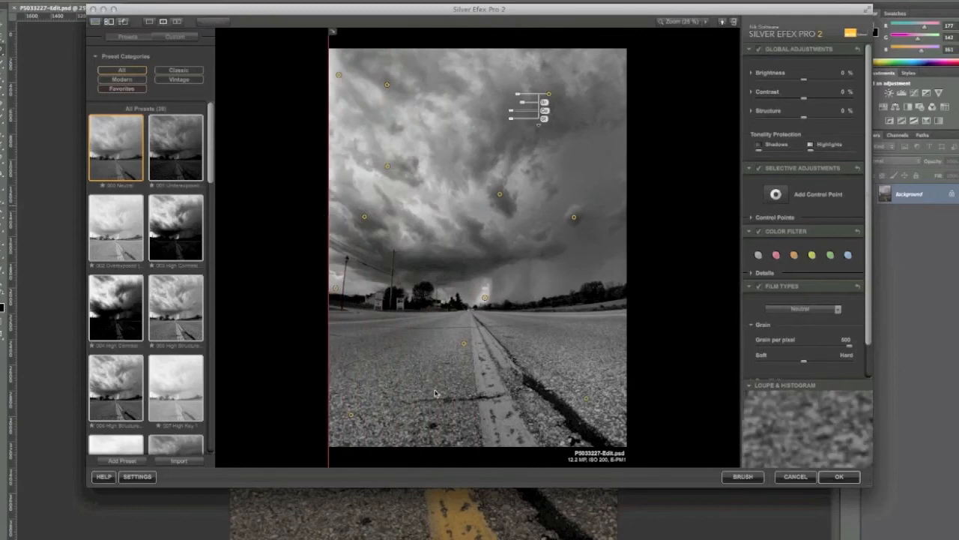
left_click_drag(329, 244, 605, 270)
left_click(753, 387)
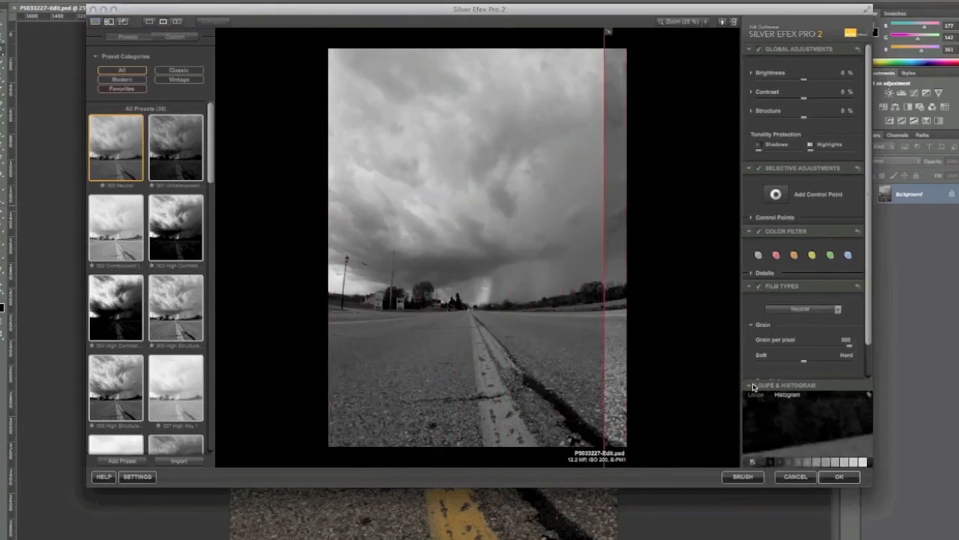
- Apply the black and white conversion and toggle the Silver Efex Pro 2 layer's visibility to compare it with the color original
left_click(830, 476)
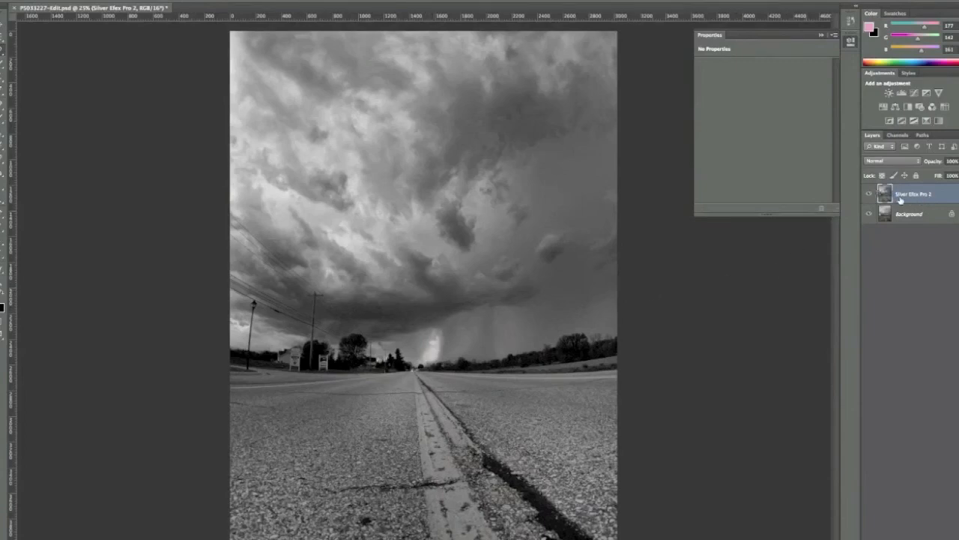
left_click(869, 194)
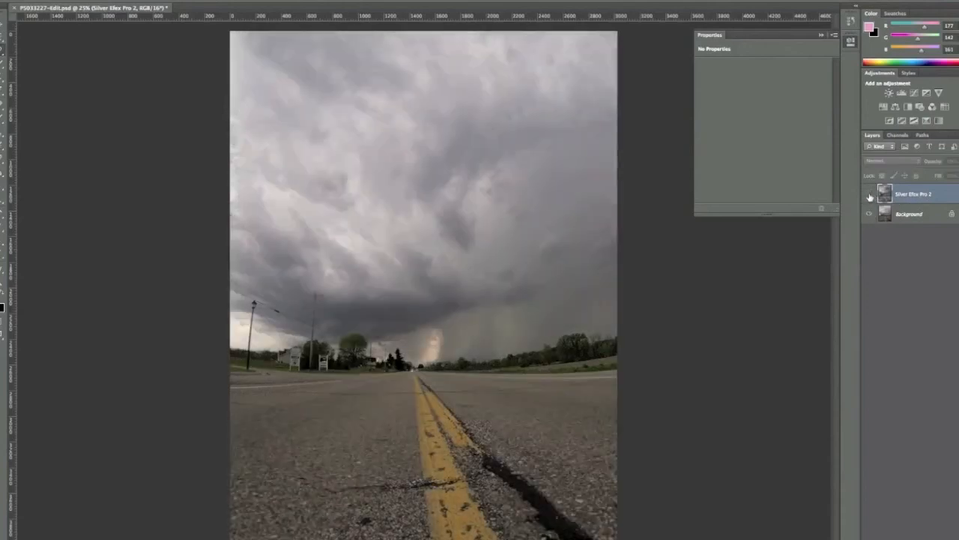
left_click(870, 194)
left_click(869, 194)
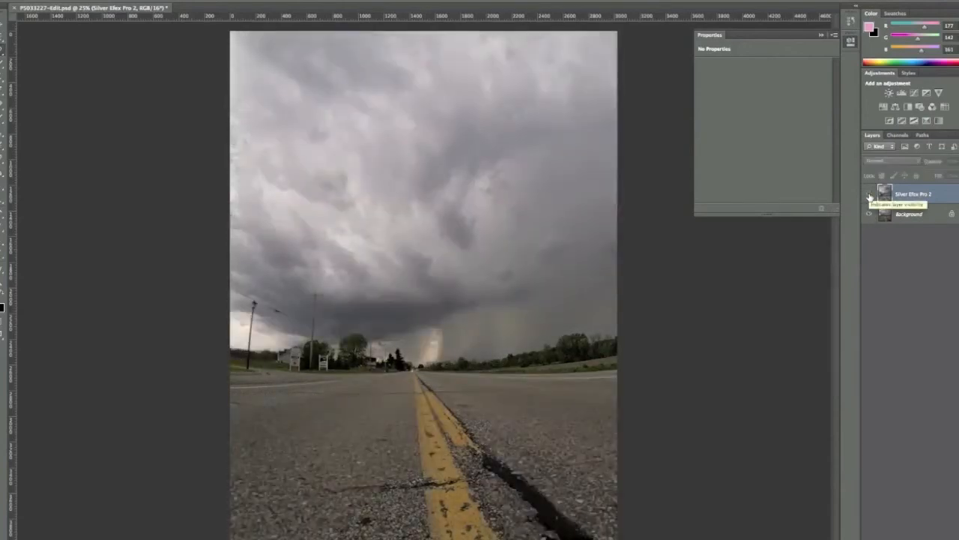
left_click(869, 194)
- Close P5033227-Edit.psd with its changes saved and switch to Lightroom 4
key("super+w")
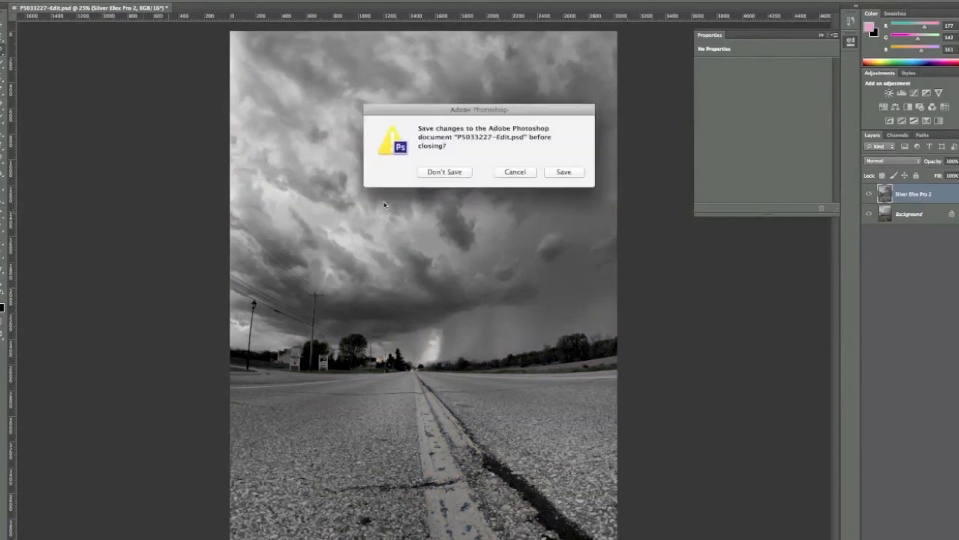
left_click(551, 174)
key("ctrl+Up")
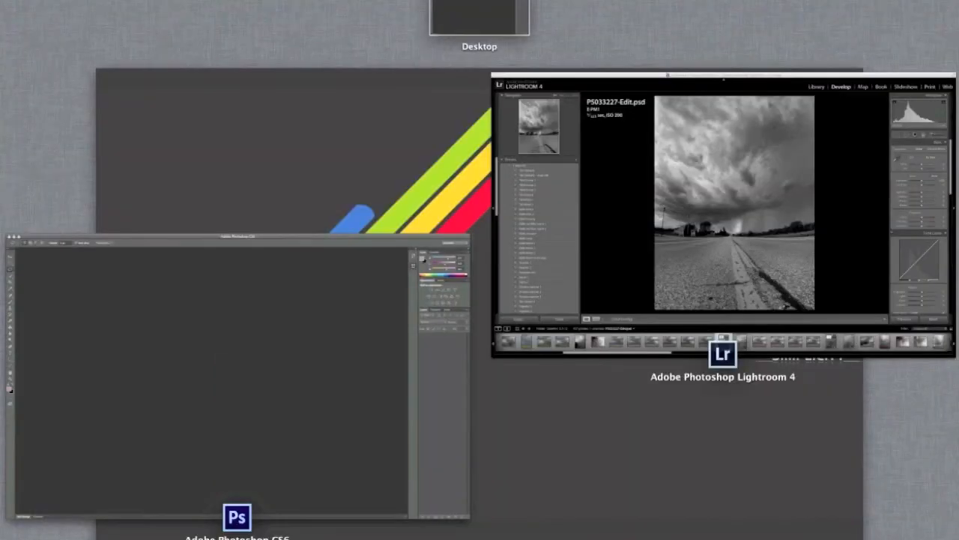
left_click(501, 148)
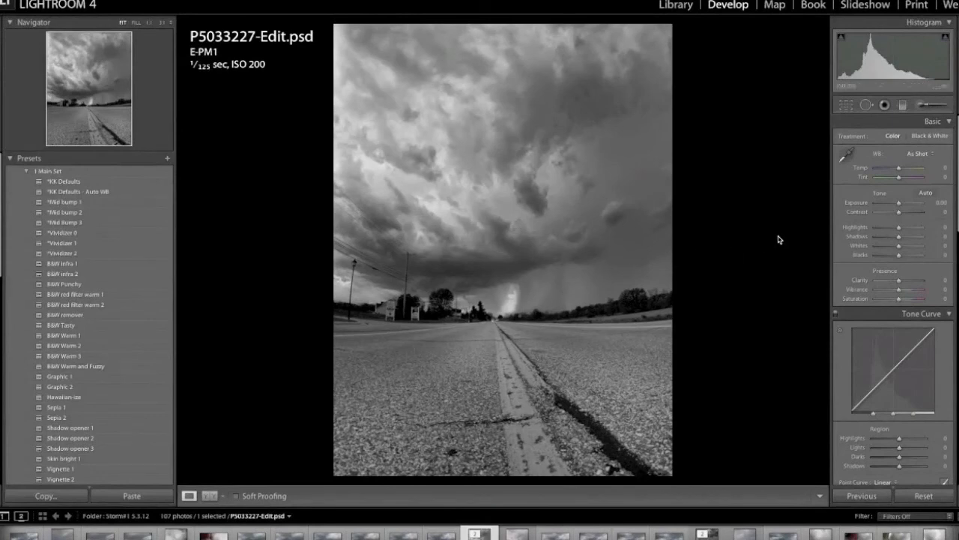
- Set the photo's Contrast to +47 and Blacks to -10, and raise its Clarity slightly
left_click_drag(898, 212, 910, 217)
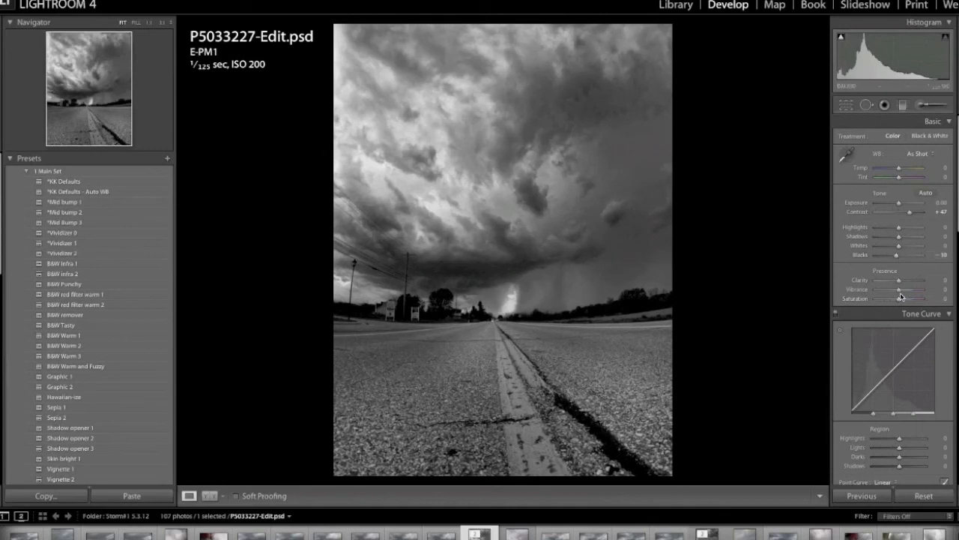
left_click_drag(899, 280, 904, 281)
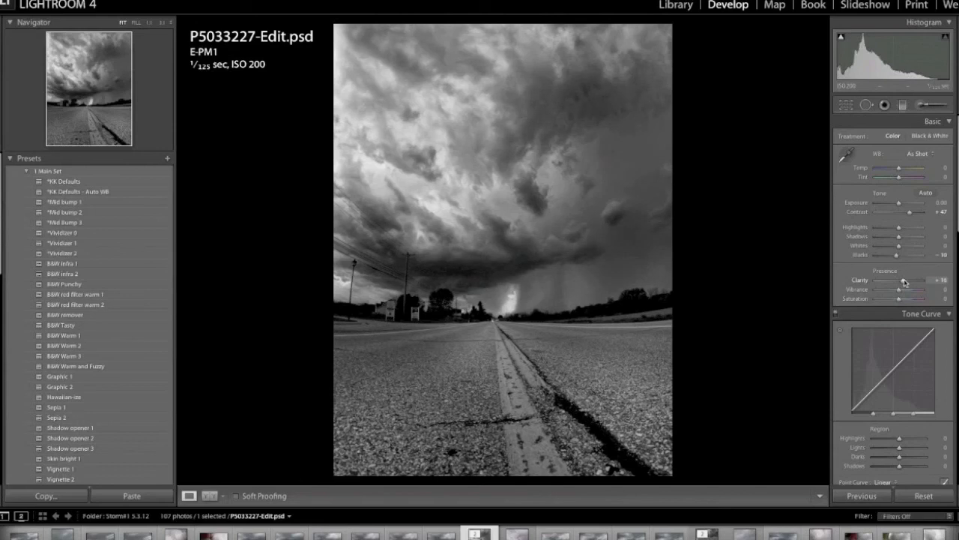